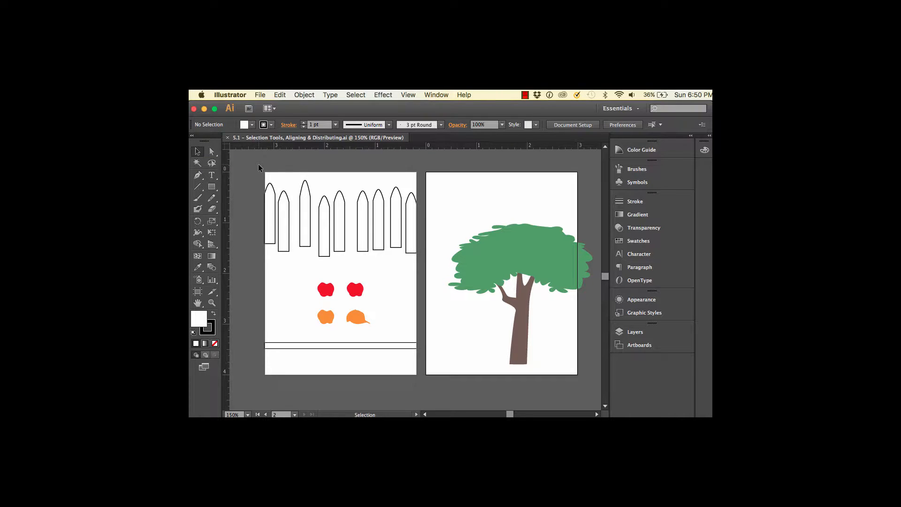
Select all nine fence pickets and align their bottom edges, with alignment set to Align to Selection
left_click_drag(258, 166, 421, 269)
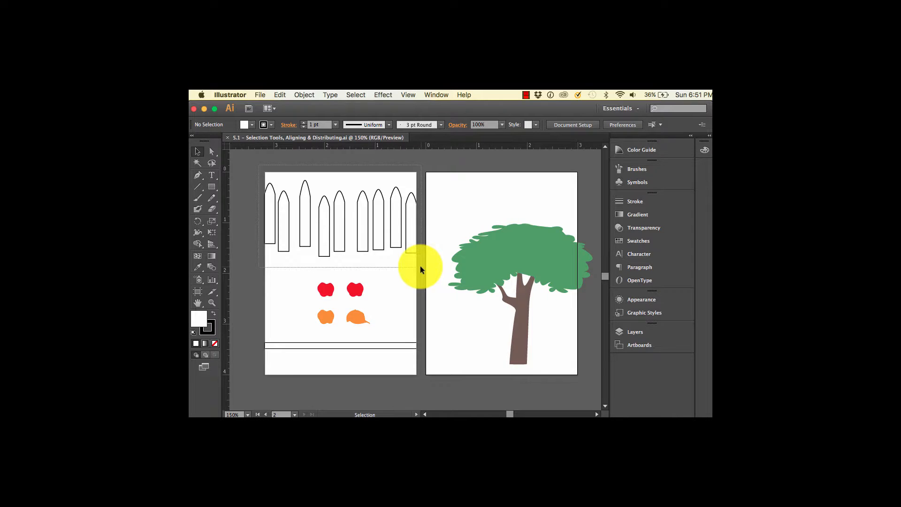
left_click_drag(420, 268, 421, 269)
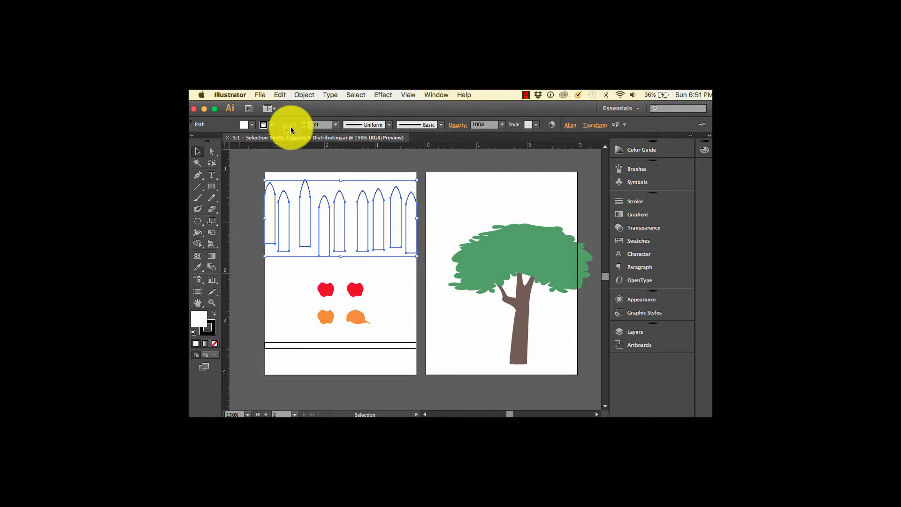
left_click(571, 126)
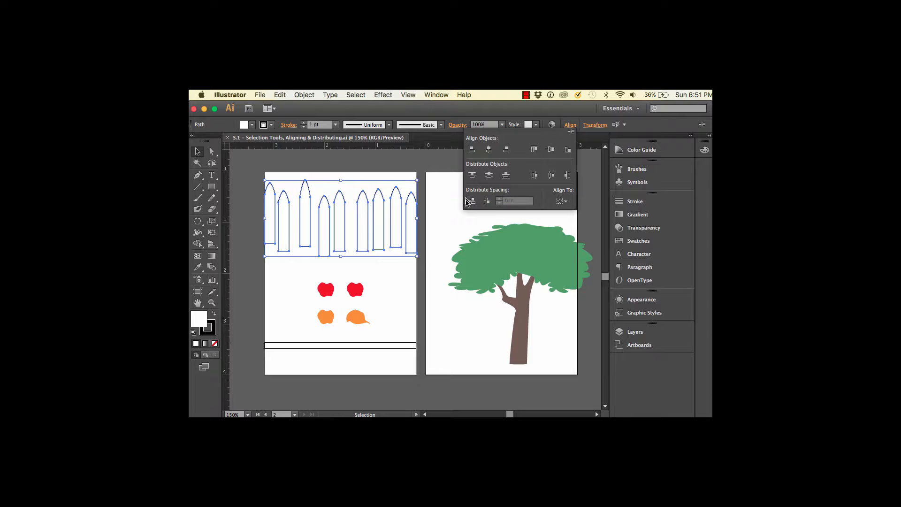
left_click(566, 201)
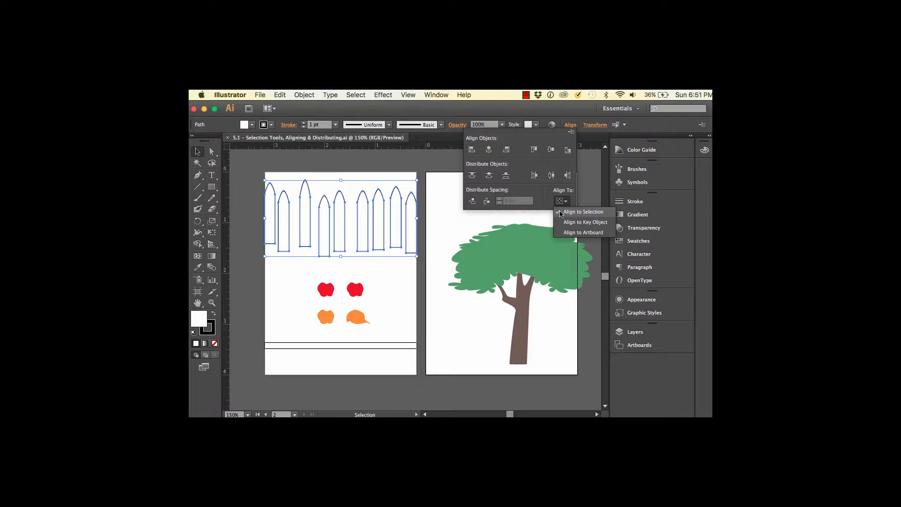
left_click(597, 215)
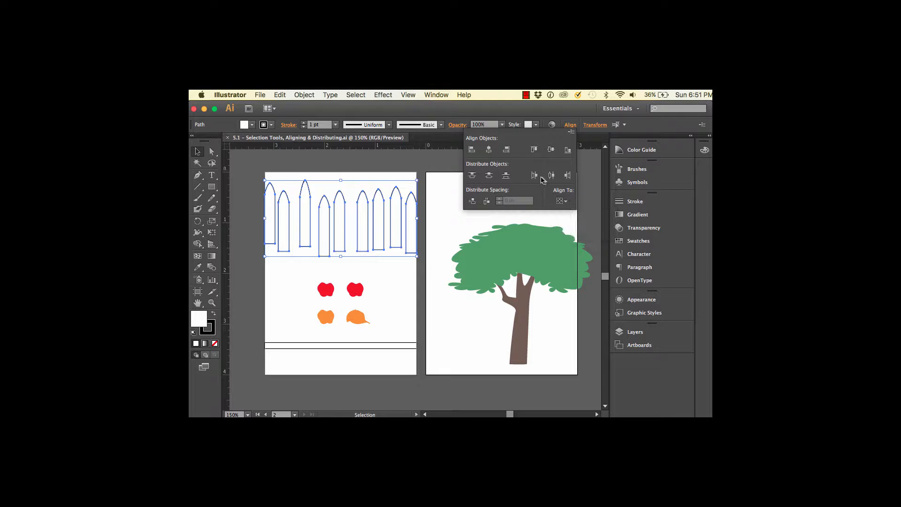
left_click(568, 150)
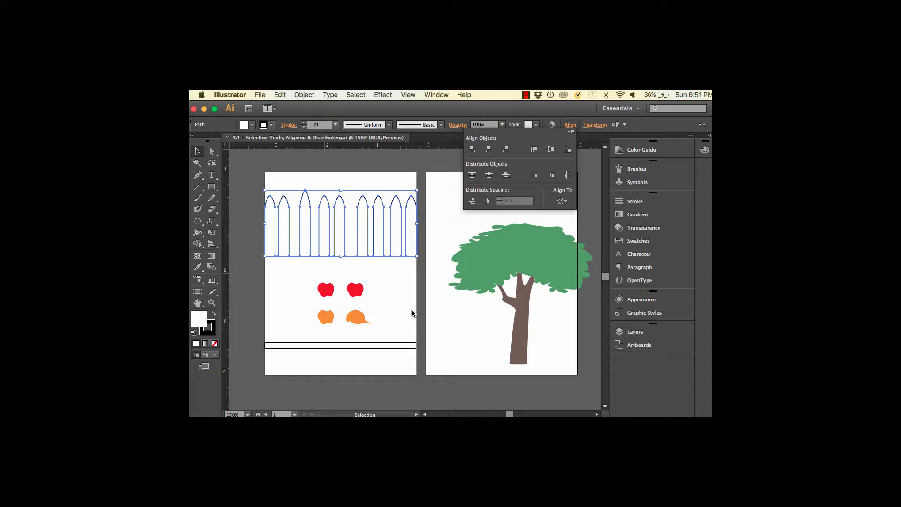
Undo the bottom alignment of the fence pickets and deselect them
left_click(280, 95)
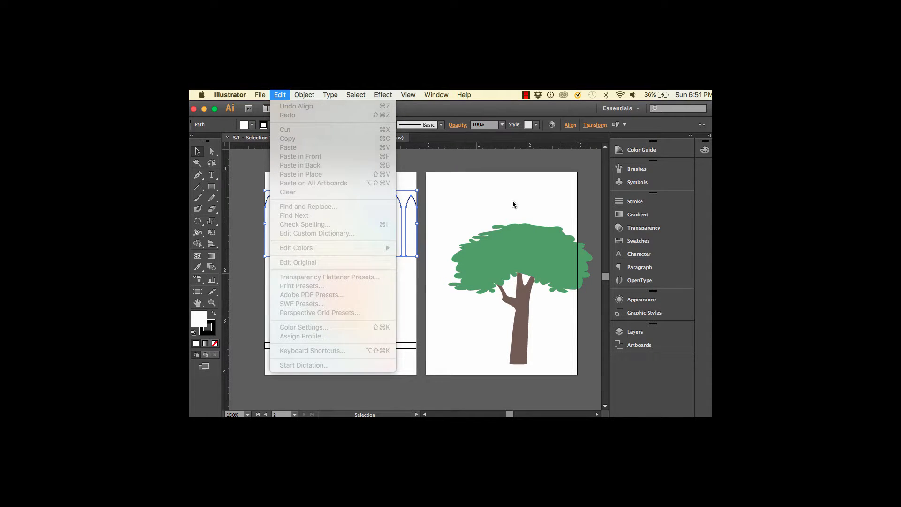
key("super+z")
key("super+z")
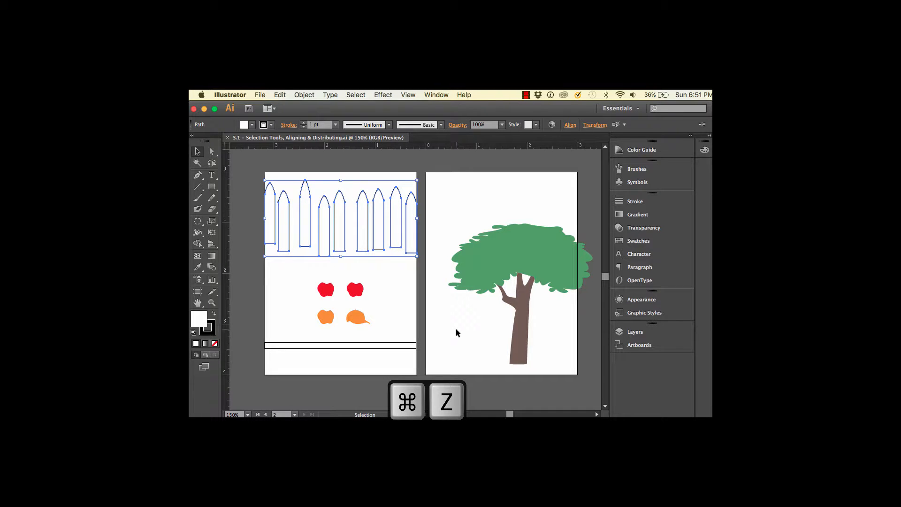
left_click(421, 269)
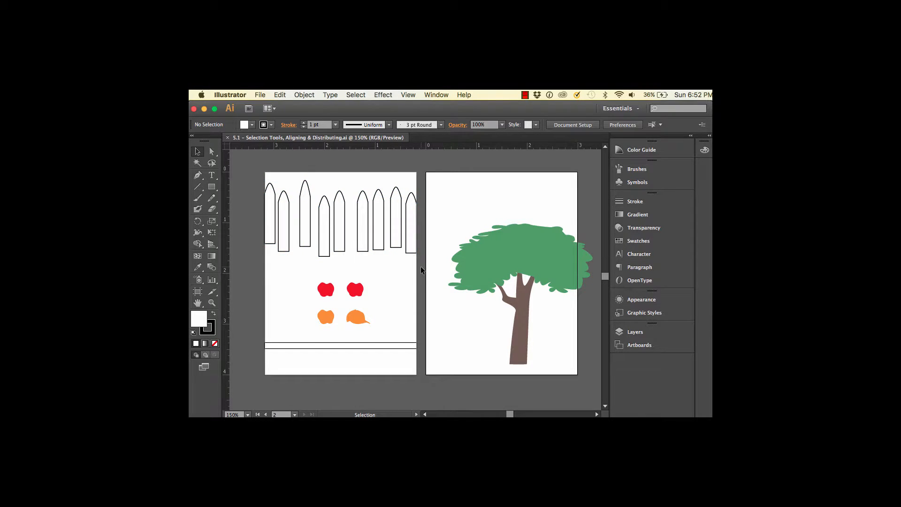
Select all pickets, make the leftmost one the key object, and align the bottoms to it using Align to Key Object
left_click_drag(254, 167, 420, 266)
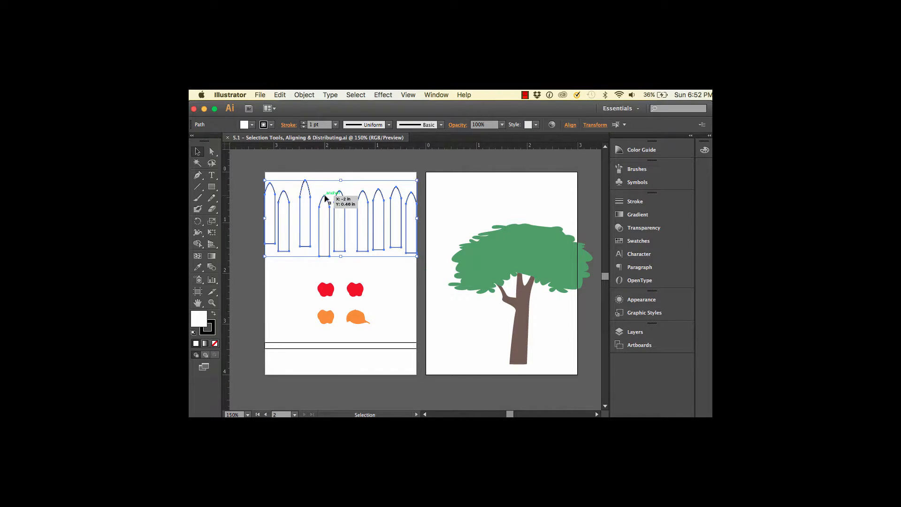
left_click(275, 209)
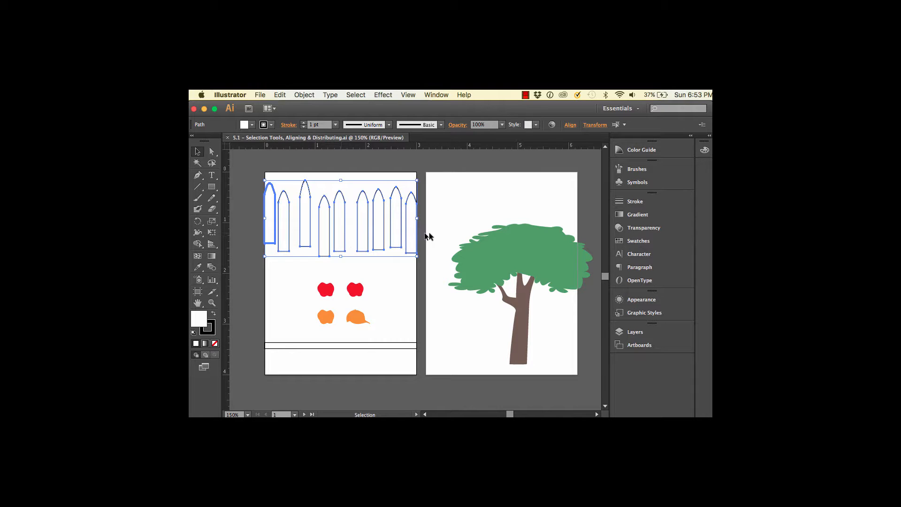
left_click(570, 125)
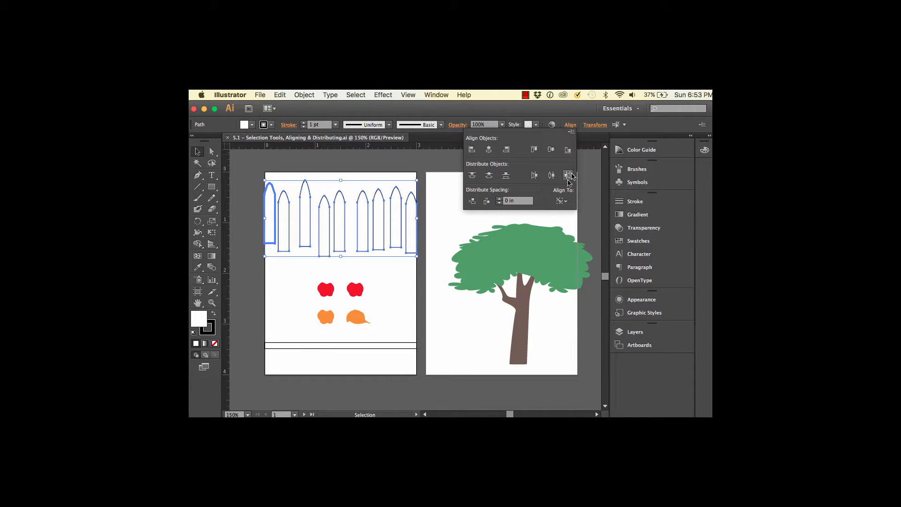
left_click(566, 203)
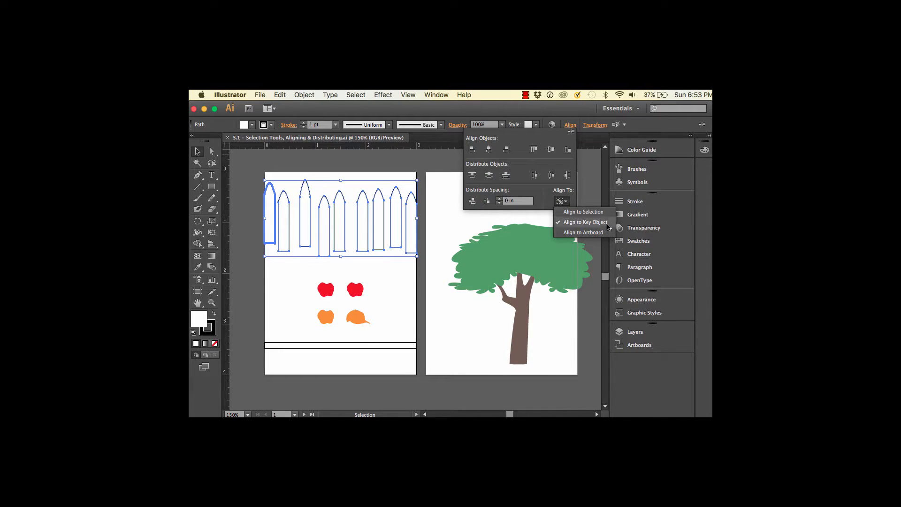
left_click(581, 226)
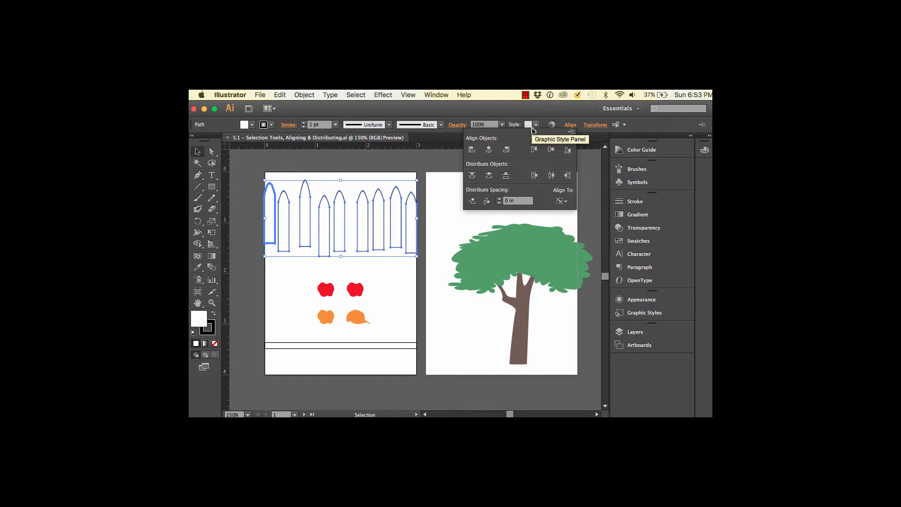
left_click(567, 149)
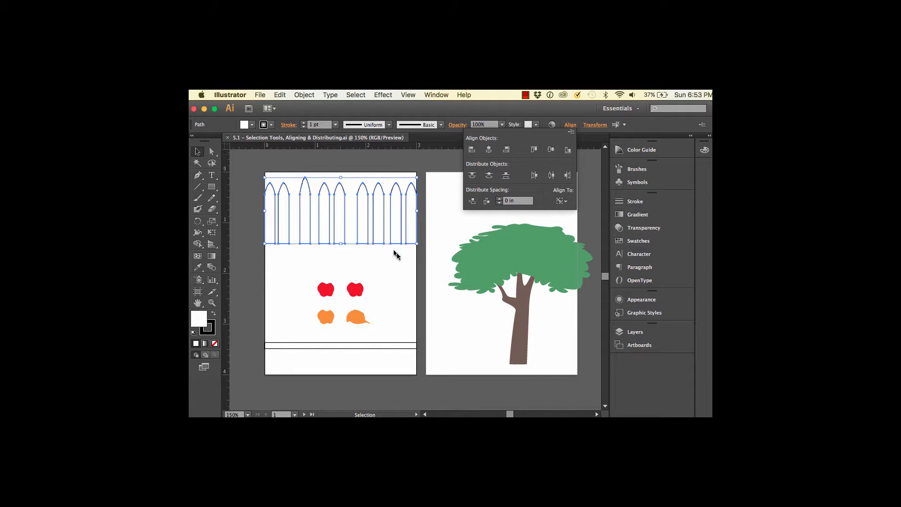
Undo the key-object alignment of the pickets and clear the selection
key("a")
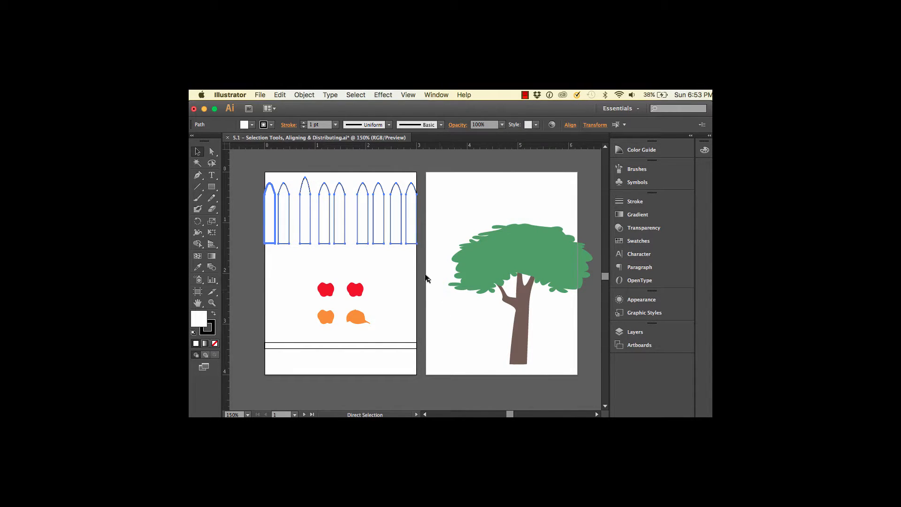
key("super+z")
key("v")
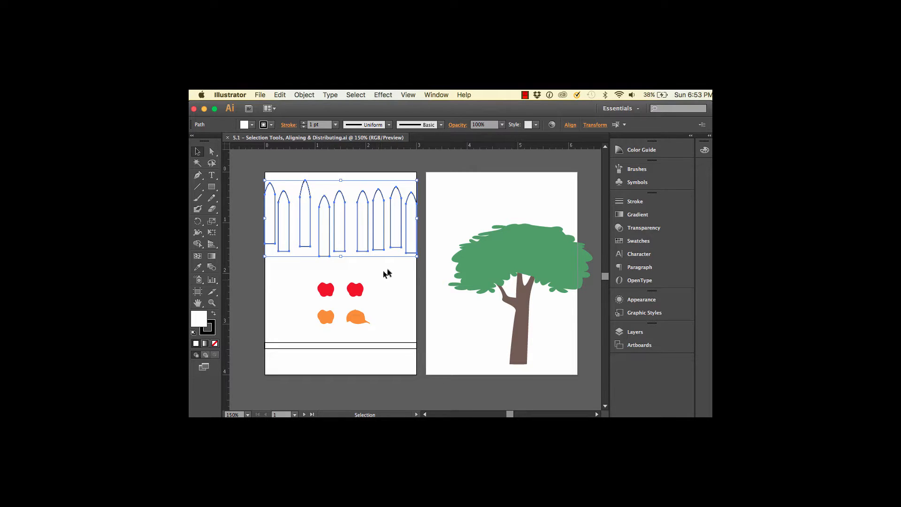
key("super+z")
left_click(412, 277)
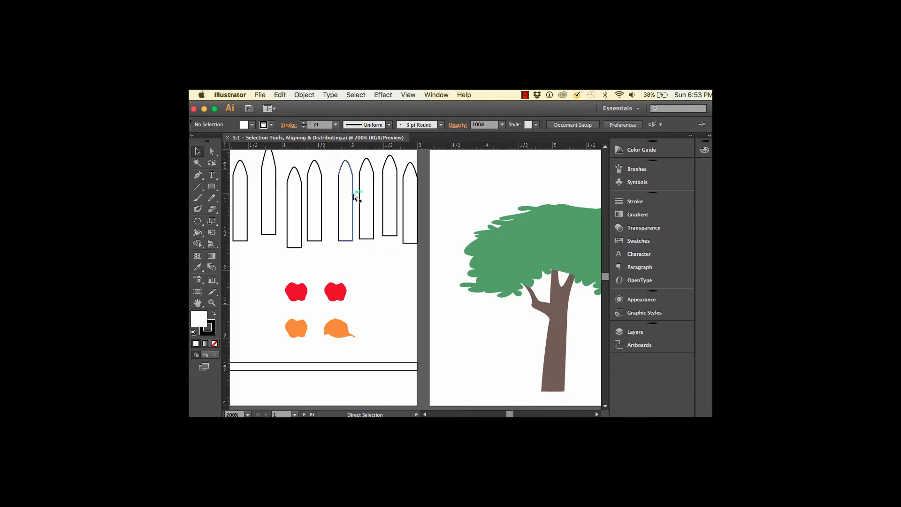
Directly select the top anchor points of the third and second pickets and apply Vertical Align Top to level the tall picket's tip
key("super+equal")
key("super+equal")
left_click_drag(343, 200, 514, 336)
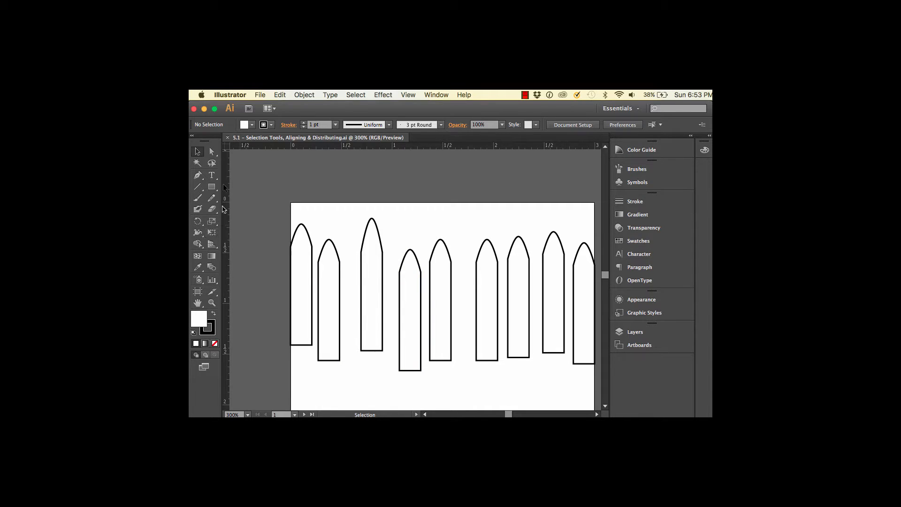
left_click(212, 151)
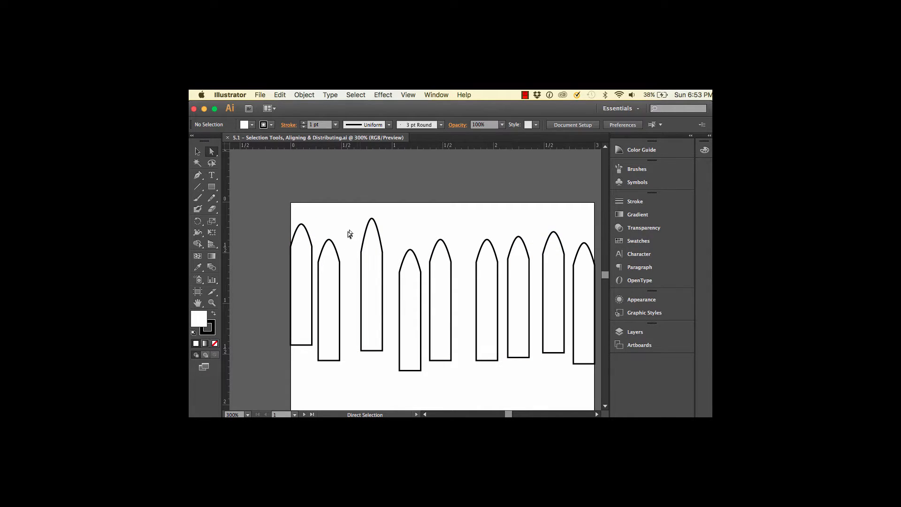
left_click(378, 218)
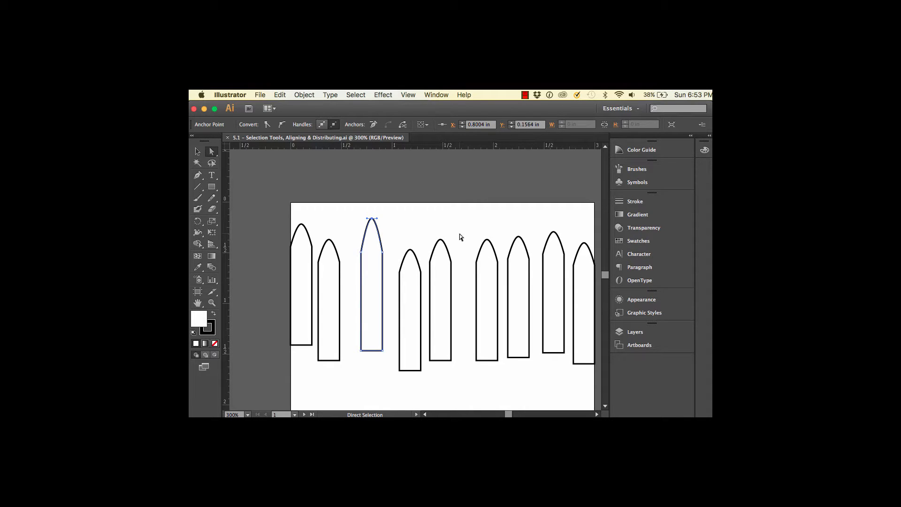
left_click(329, 239, "shift")
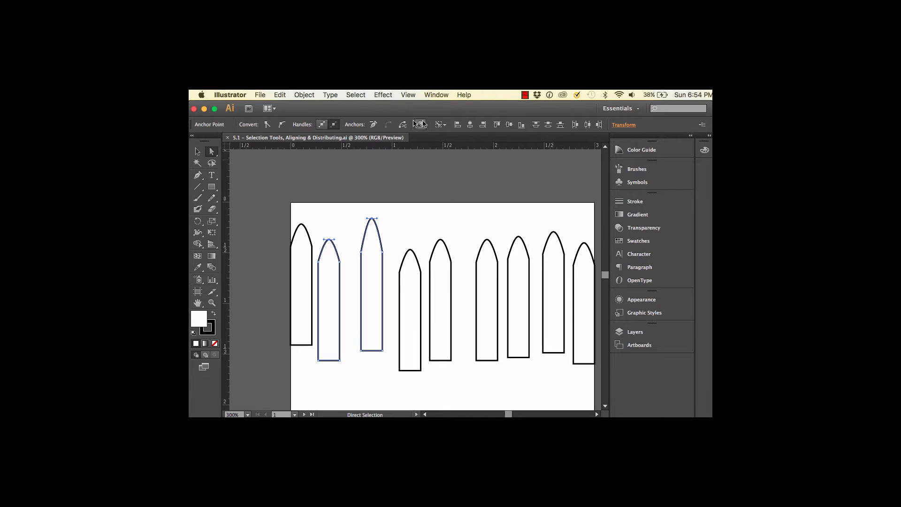
left_click(497, 126)
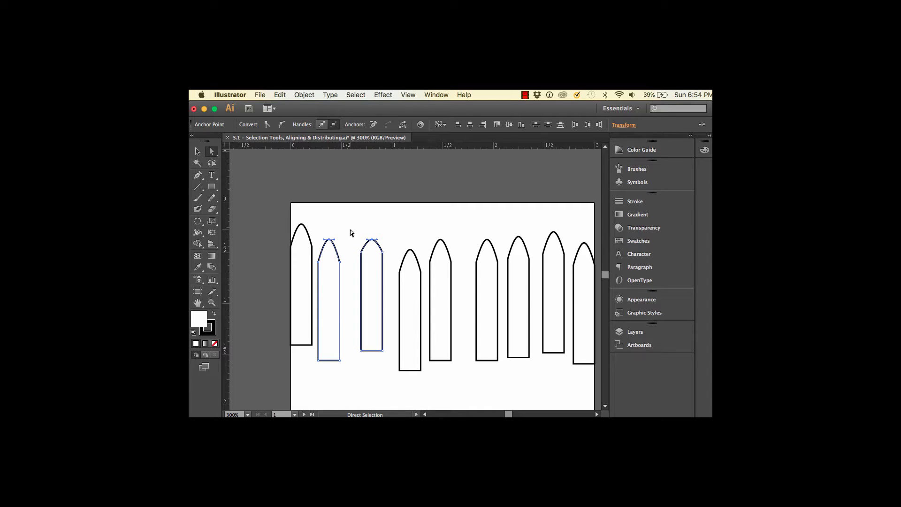
Undo the alignment of the two picket tips and return to the whole fence artboard
left_click(444, 251, "shift")
key("super+z")
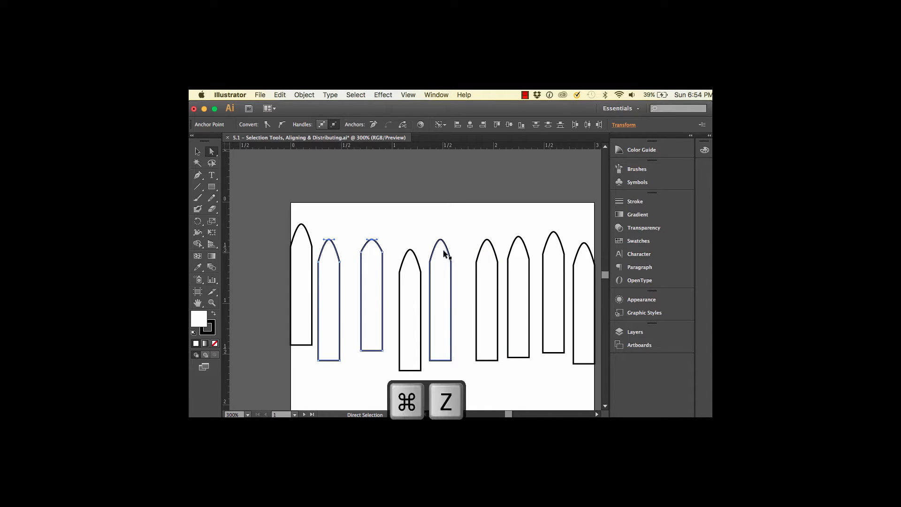
key("super+minus")
key("super+minus")
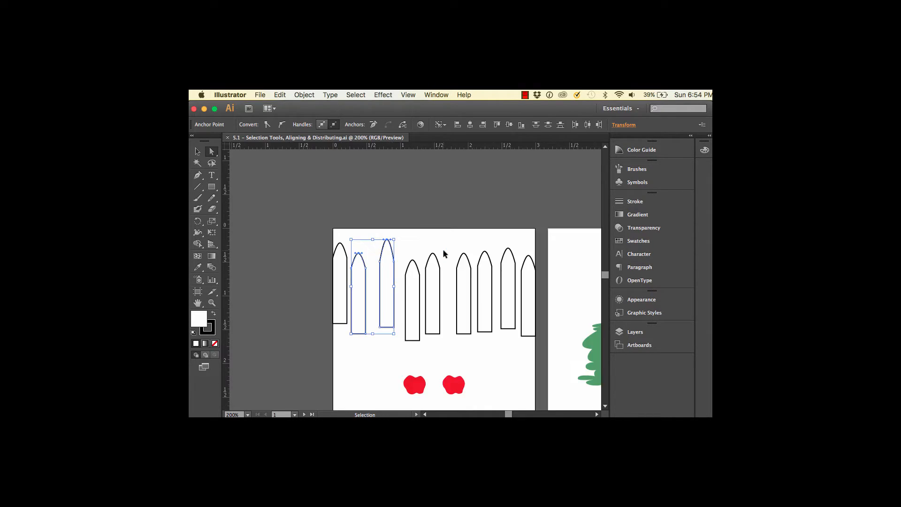
key("space")
left_click_drag(461, 283, 431, 210)
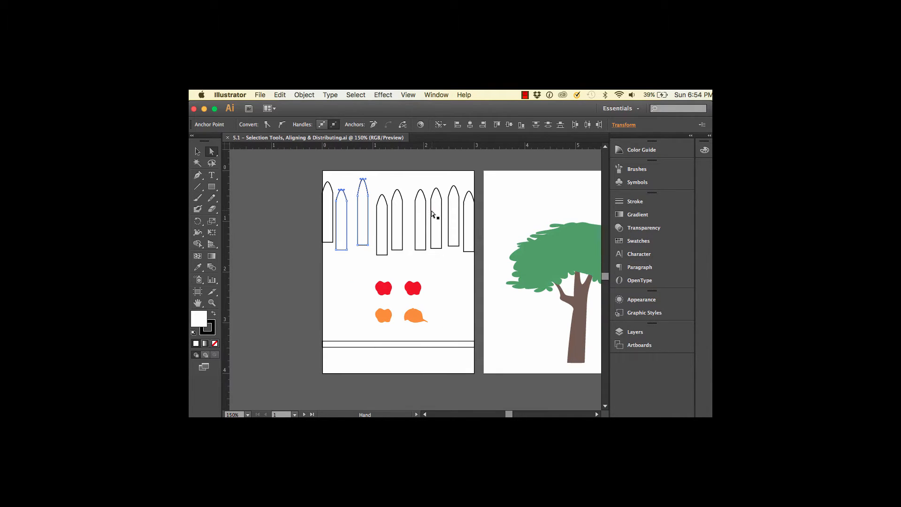
Distribute all nine pickets evenly by their horizontal centers, align their bottom edges to the selection, and deselect them
left_click(197, 151)
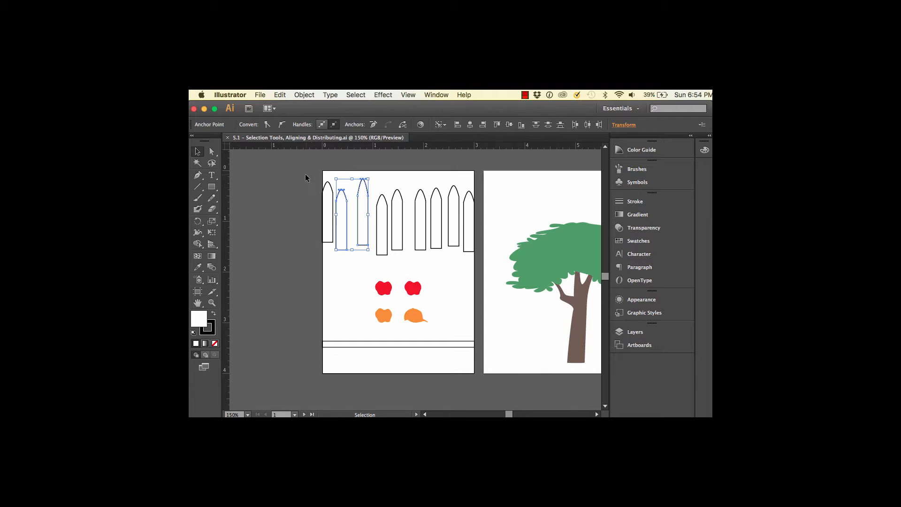
left_click_drag(291, 167, 479, 255)
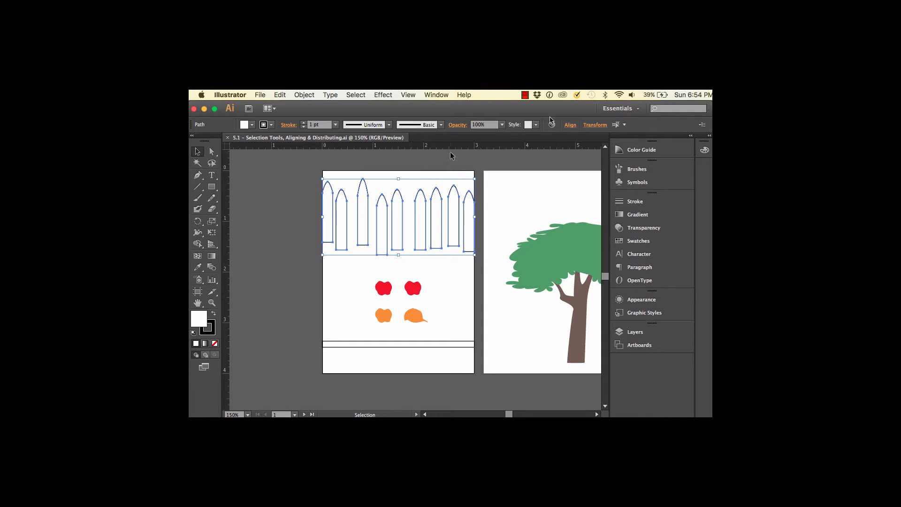
left_click(570, 125)
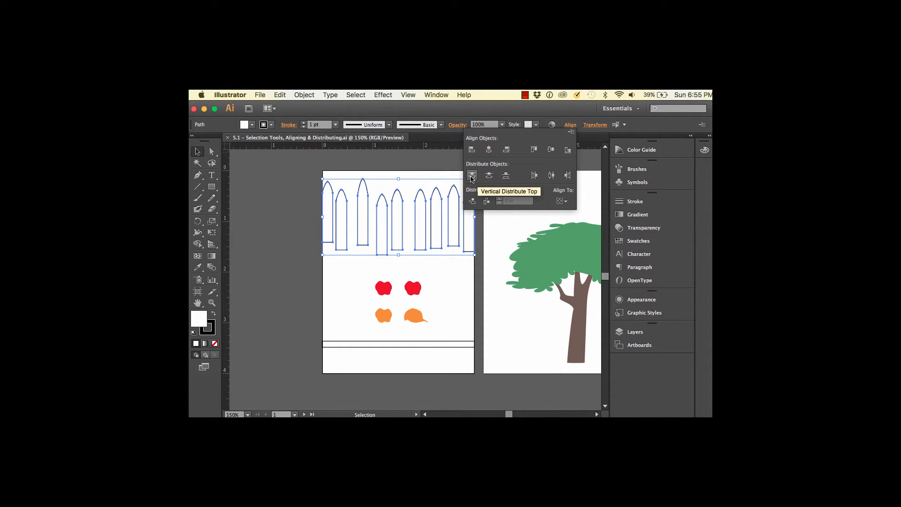
left_click(552, 178)
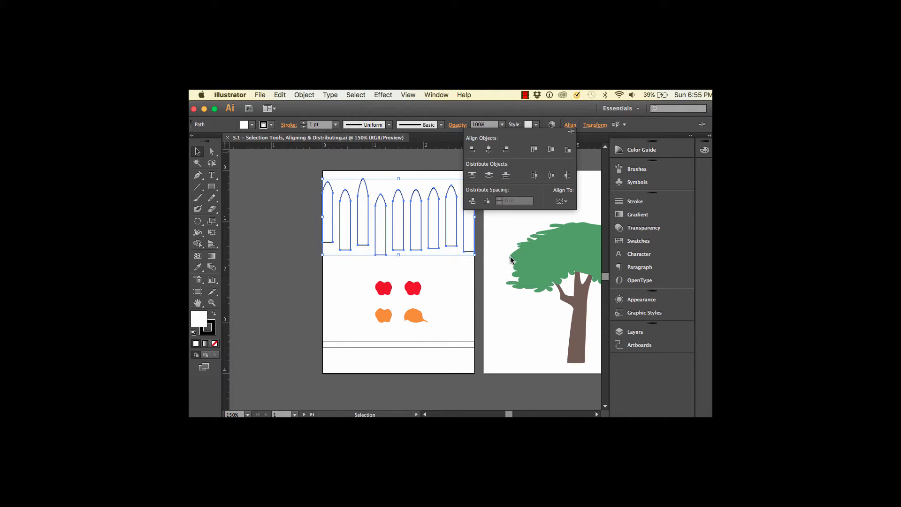
left_click(568, 150)
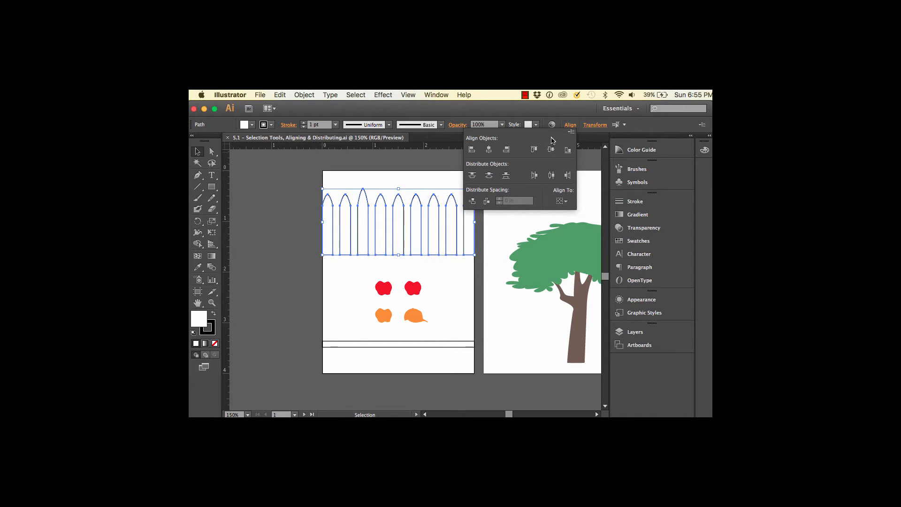
left_click(393, 267)
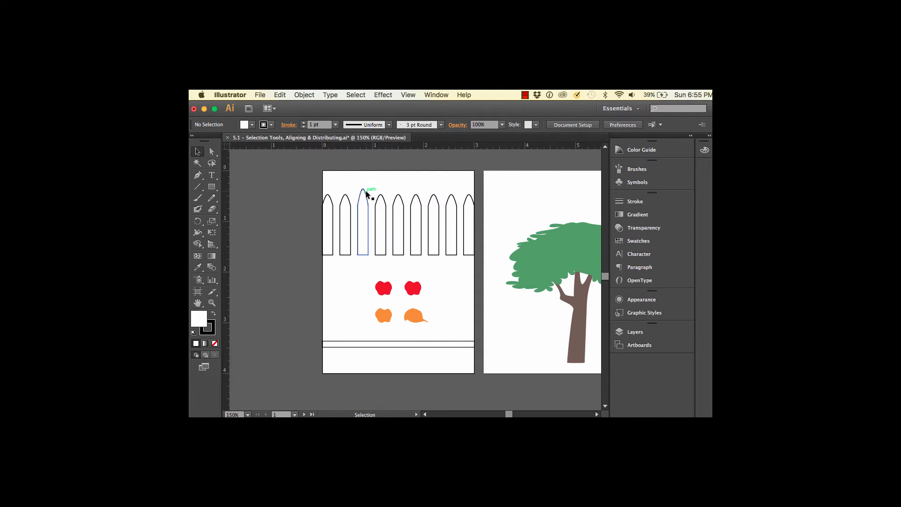
Directly select the tip anchor points of the tall third picket and the second picket, align them with Vertical Align Top, and deselect
left_click_drag(363, 195, 363, 189)
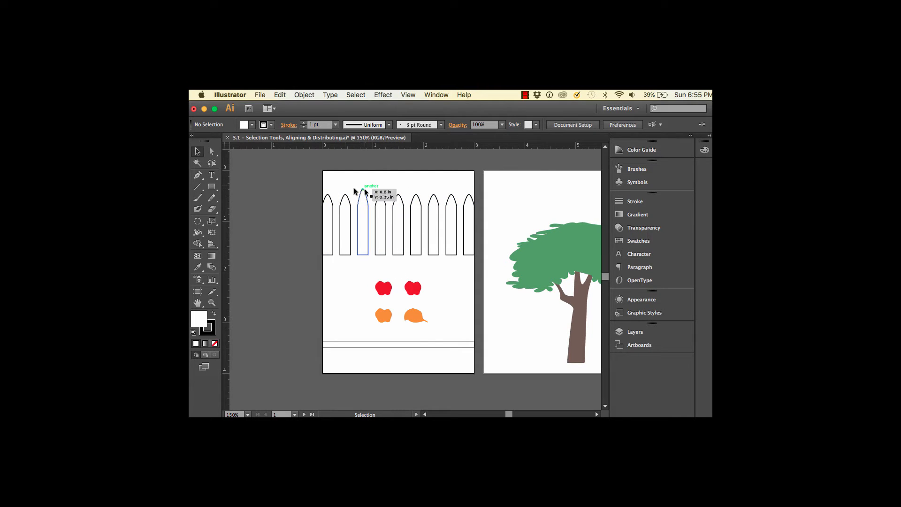
left_click(212, 151)
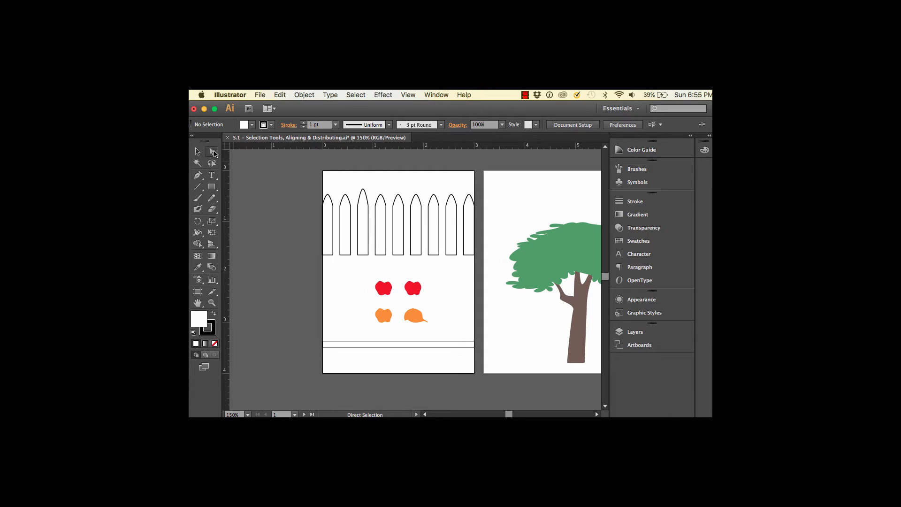
left_click(363, 188)
left_click(345, 195, "shift")
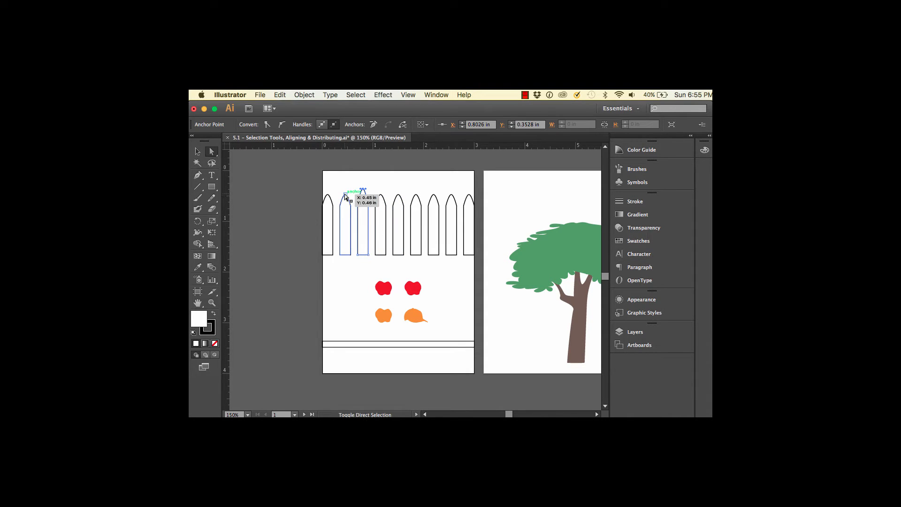
key("BackSpace")
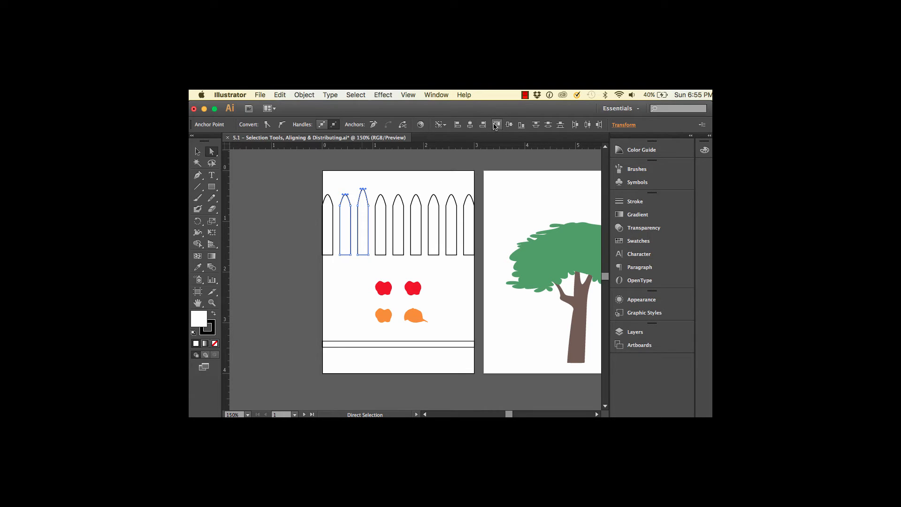
left_click(496, 125)
left_click(197, 151)
left_click(285, 222)
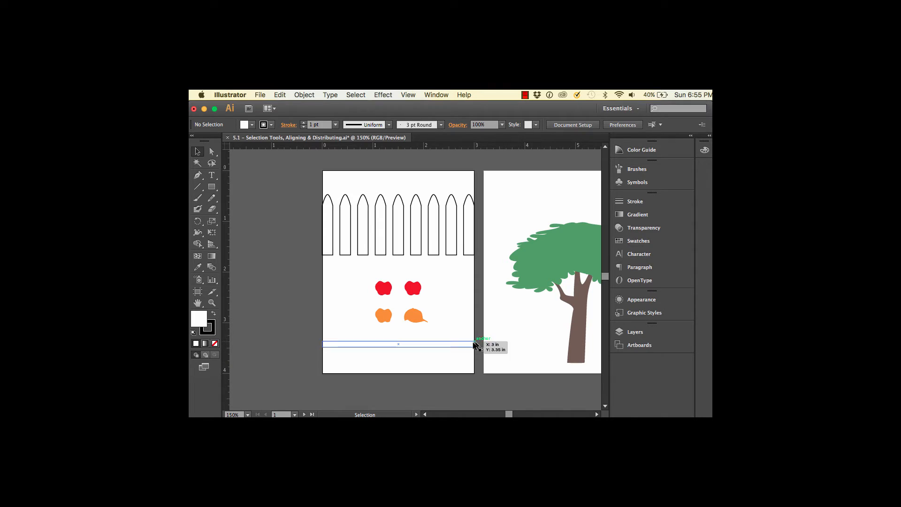
Move the long horizontal rail up across the middle of the pickets and deselect it
left_click_drag(474, 345, 473, 229)
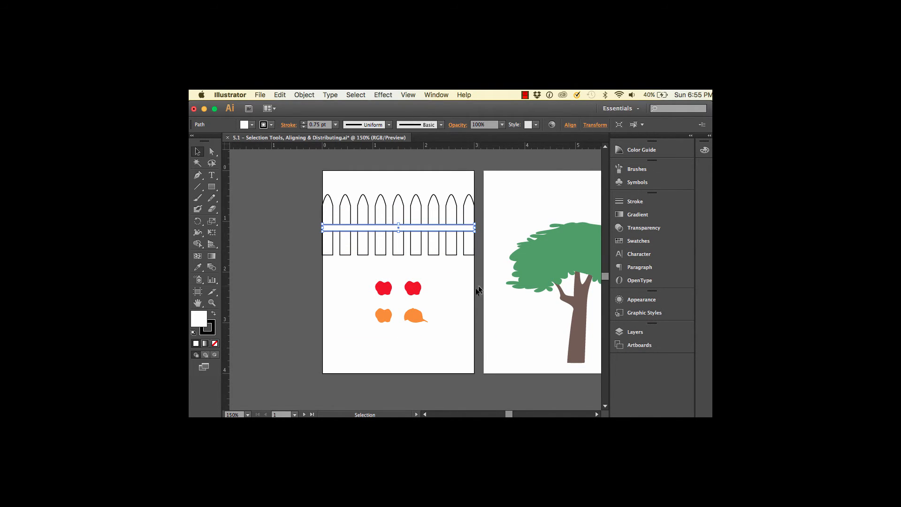
left_click(470, 294)
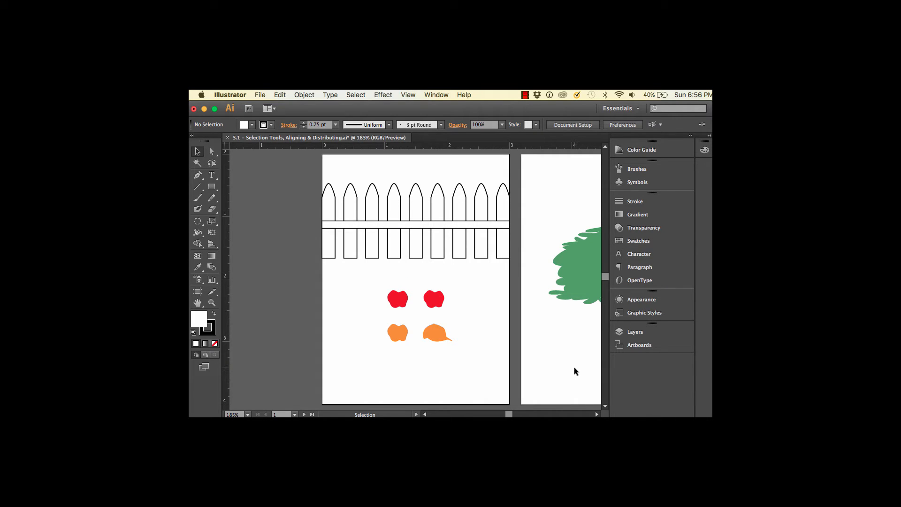
Go to Artboard 2 and center the green foliage horizontally using Align to Artboard
left_click(648, 345)
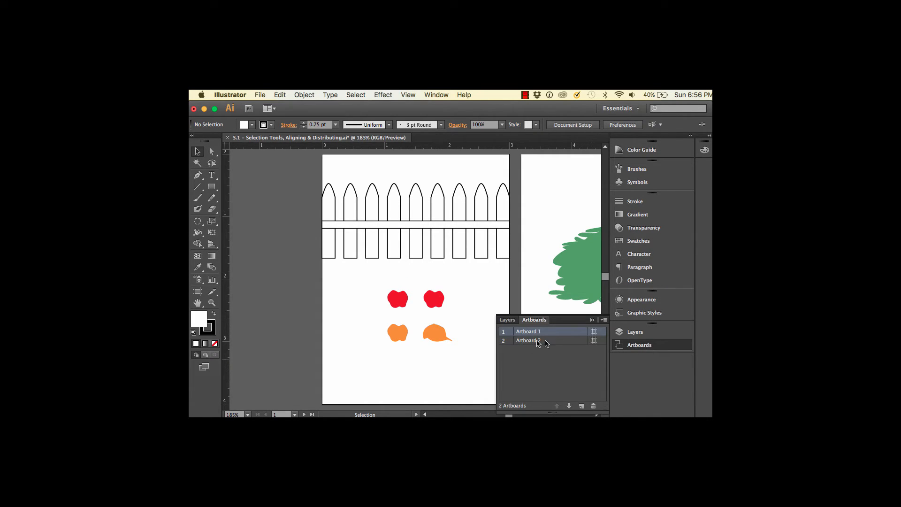
double_click(578, 342)
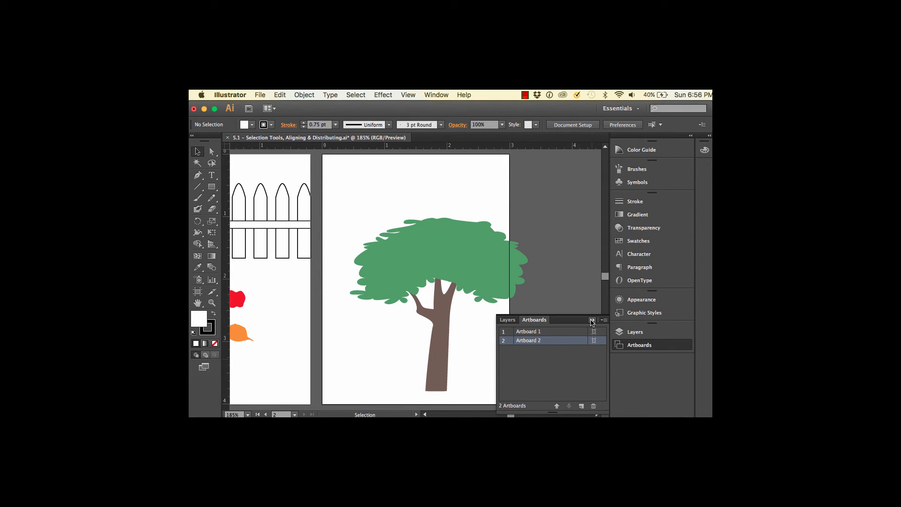
left_click(590, 314)
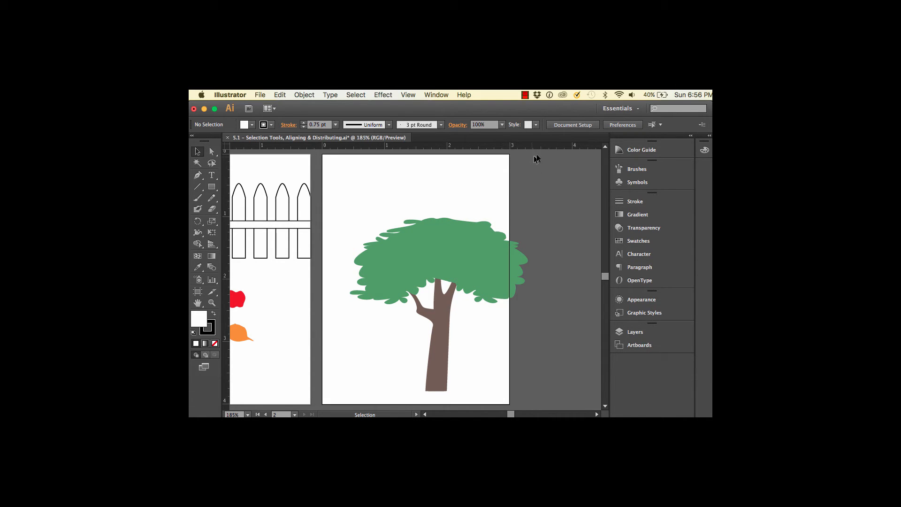
left_click(492, 239)
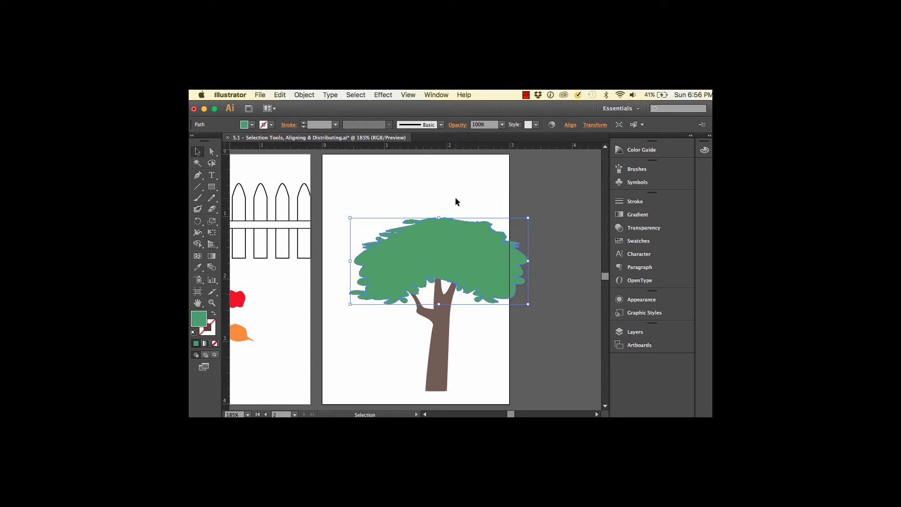
left_click(573, 126)
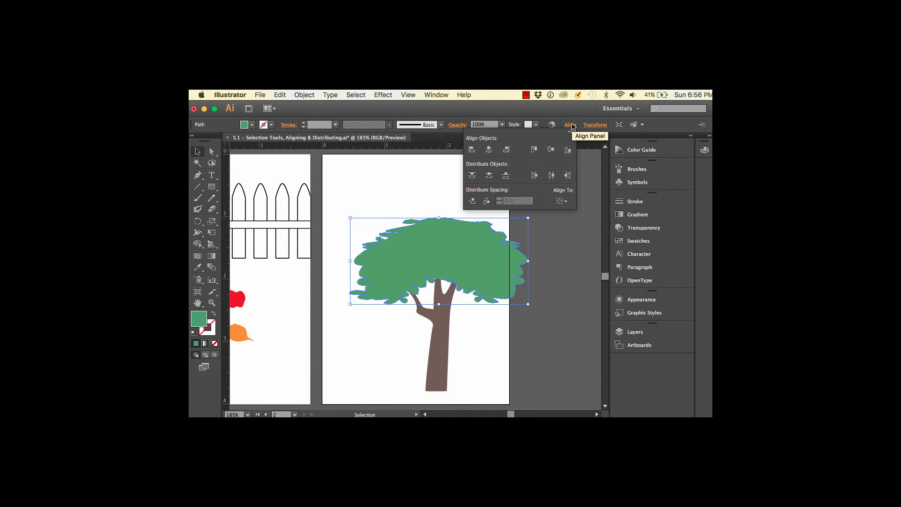
left_click(568, 203)
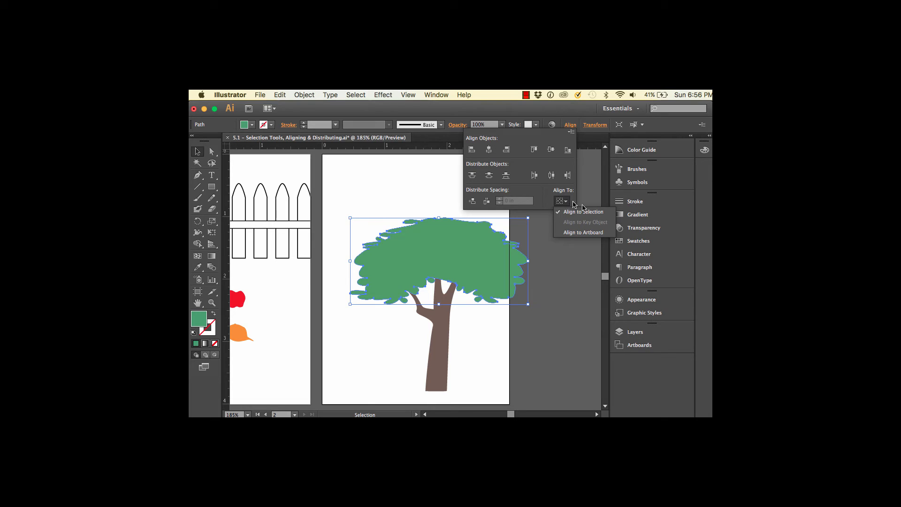
left_click(598, 233)
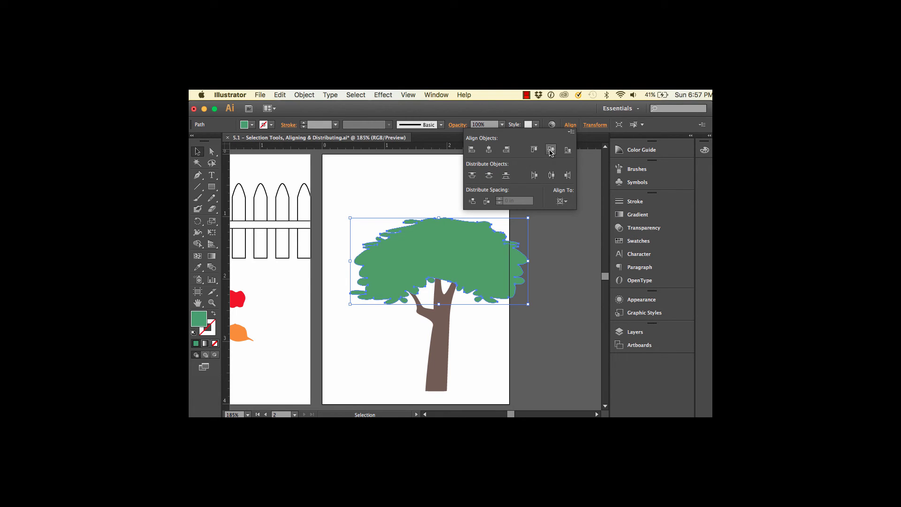
left_click(489, 149)
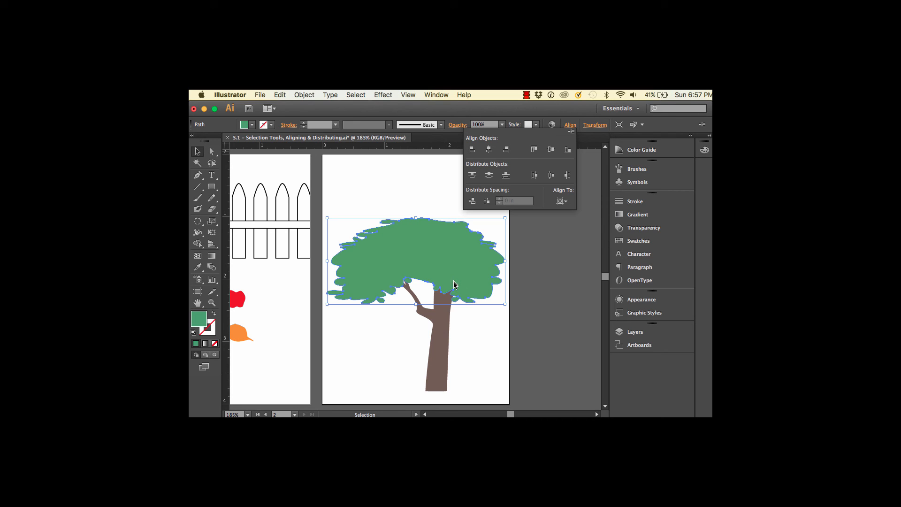
Center the brown tree trunk horizontally on the artboard so it sits under the foliage, and deselect it
left_click(442, 332)
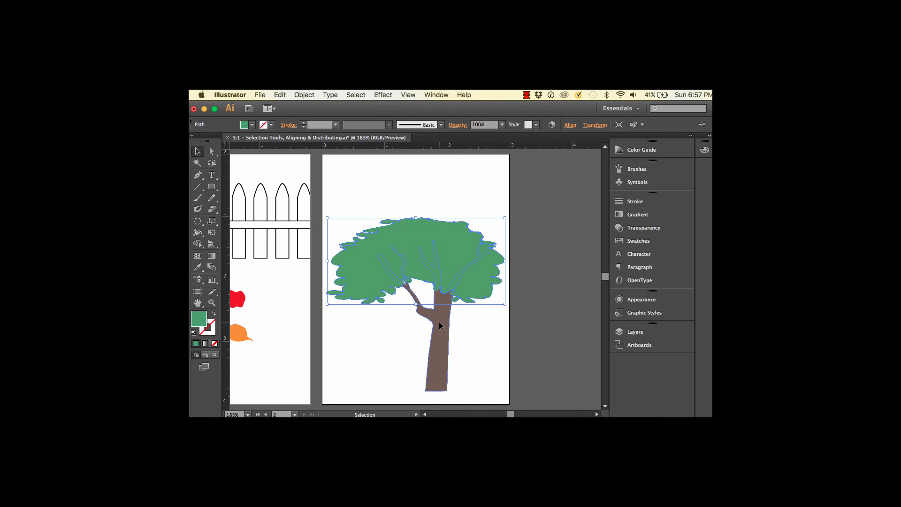
left_click(439, 325)
left_click(570, 125)
left_click(565, 202)
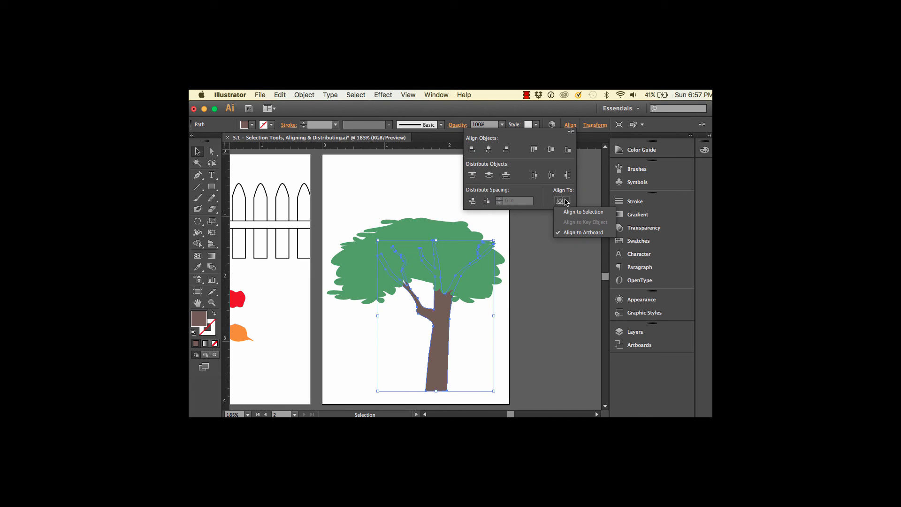
left_click(490, 150)
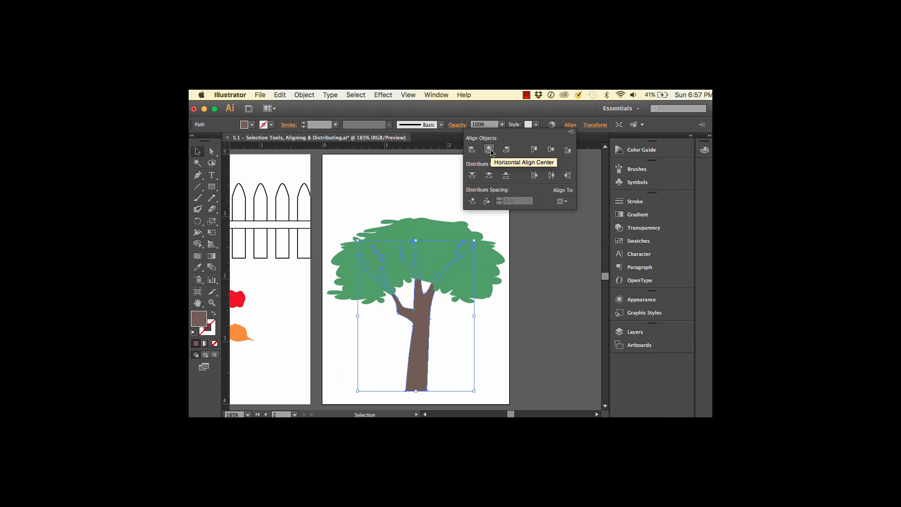
left_click(536, 311)
left_click(542, 305)
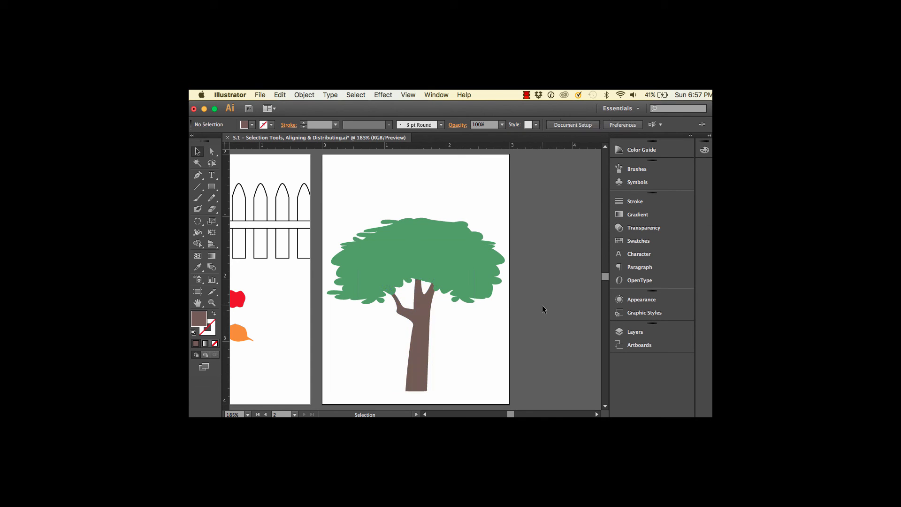
scroll(545, 297, "down", 2)
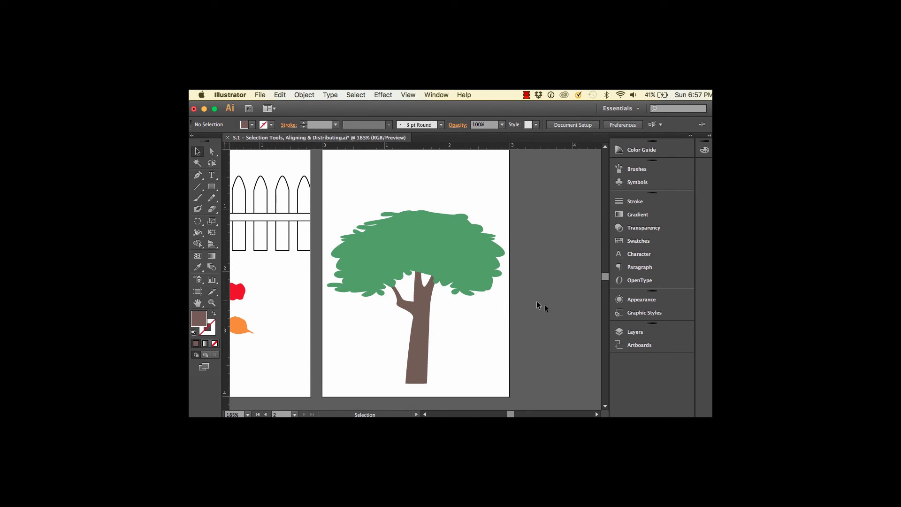